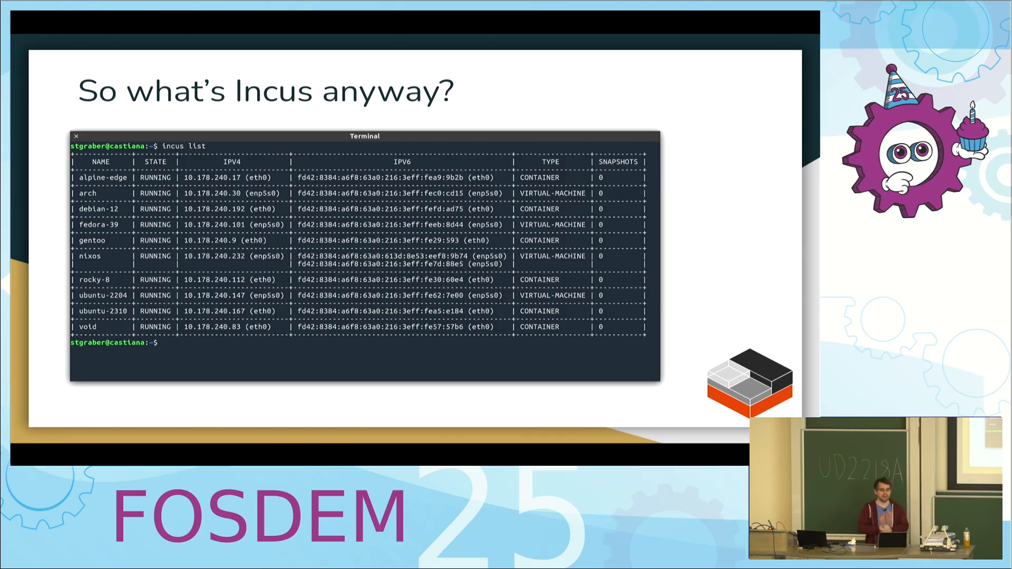
- Advance the slides from the Incus overview toward the 'How does it work?' OCI pipeline diagram
key(Right)
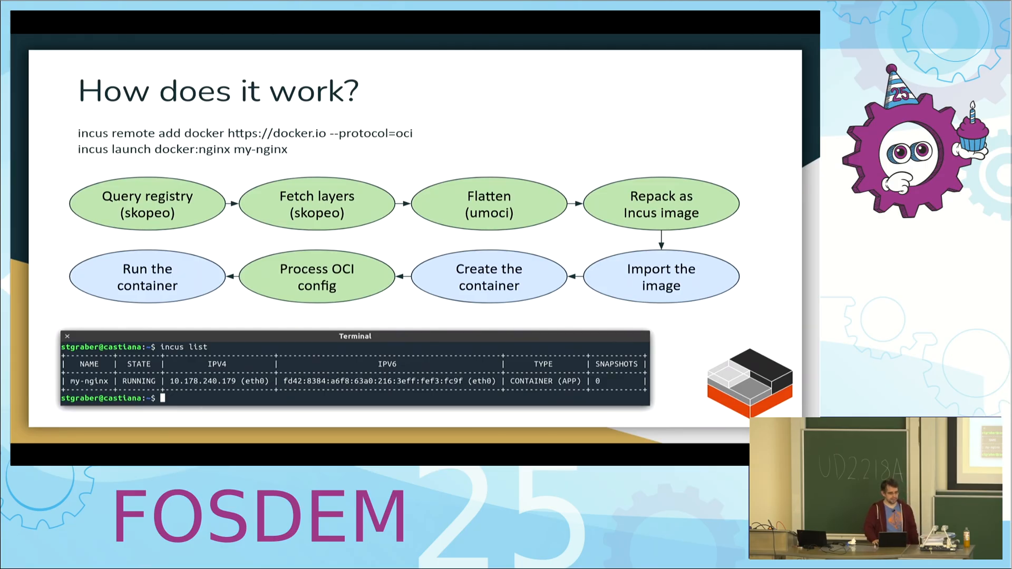
- Move on to the 'Demo time!' slide before switching to the terminal
key(Right)
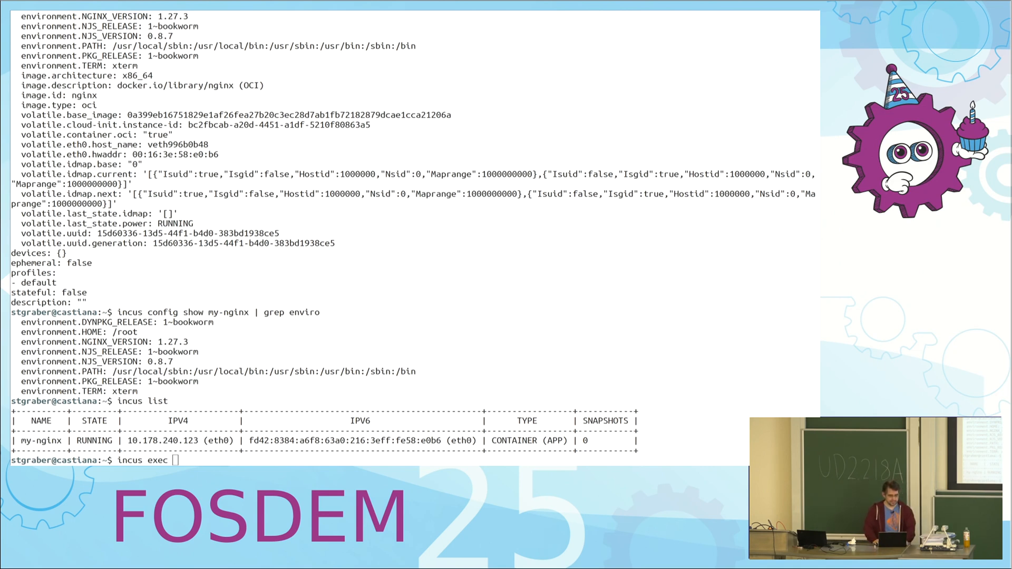
key(alt+Tab)
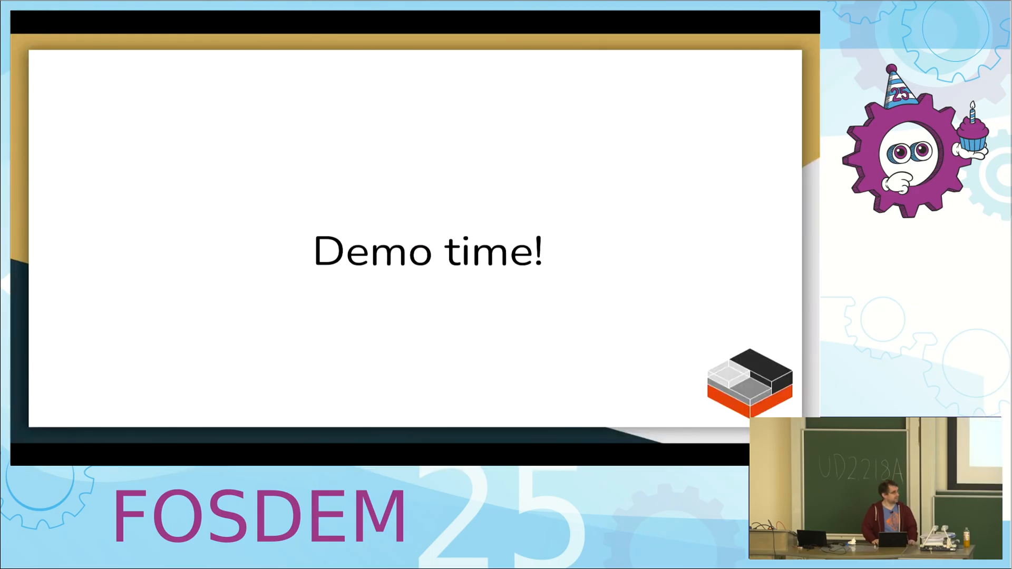